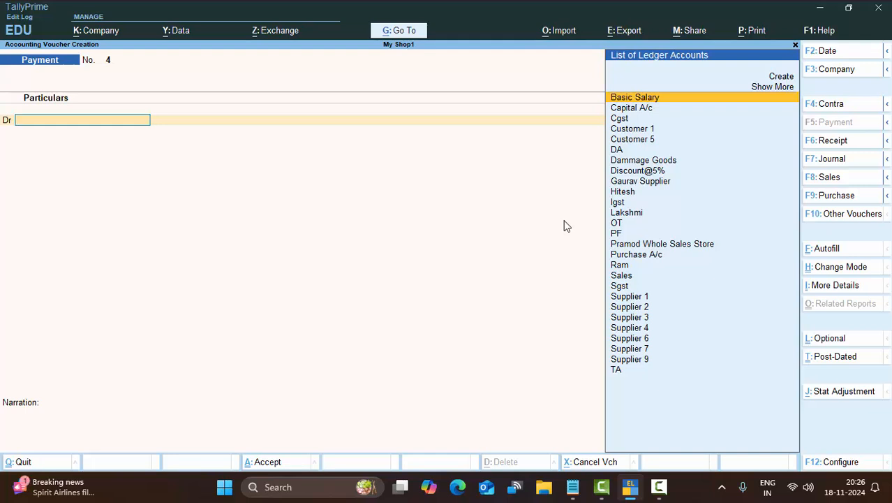
Step: Start a sales voucher and begin a new party ledger named Customer11 with no alias
key("F8")
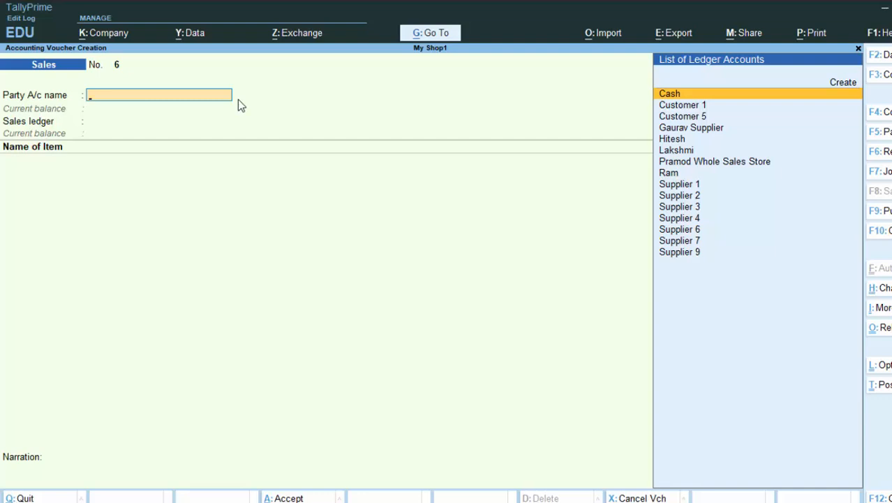
key("alt+c")
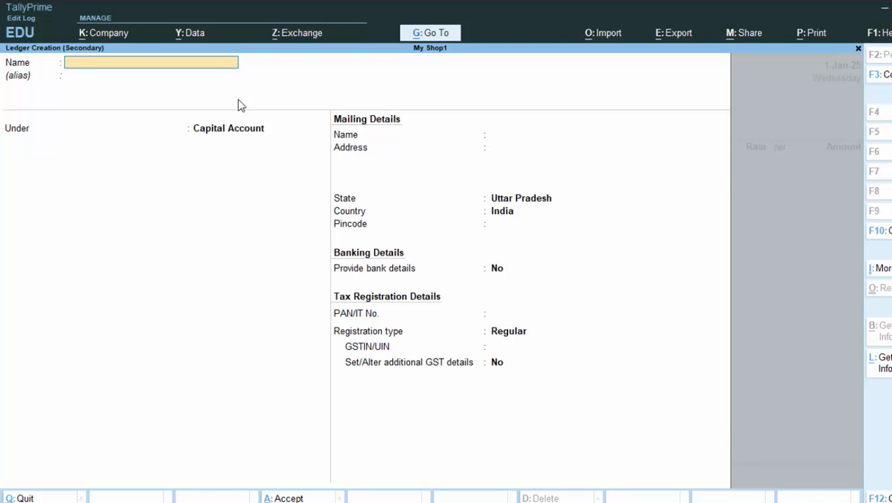
type("Customer11")
key("Return")
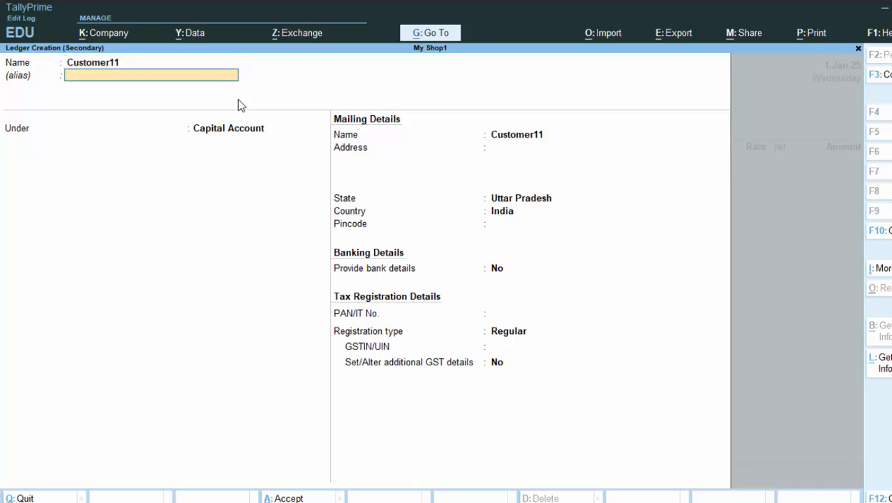
key("Return")
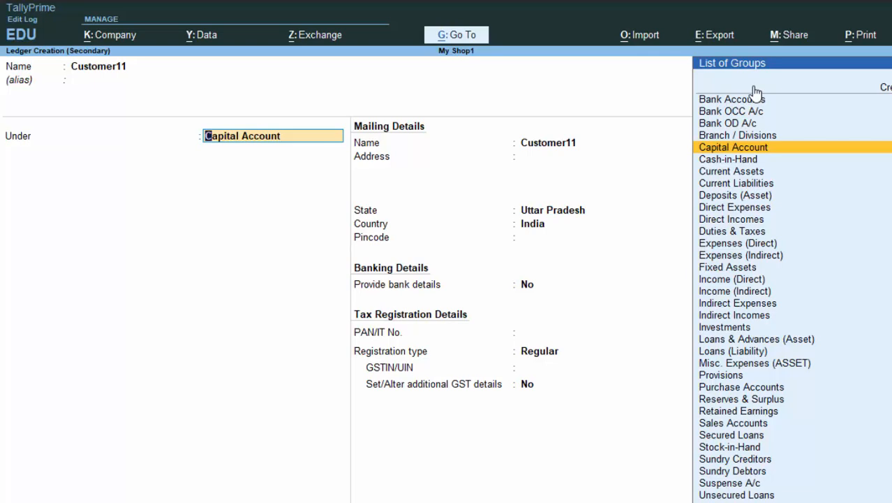
Step: Place the Customer11 ledger under the Sundry Debtors group
type("S")
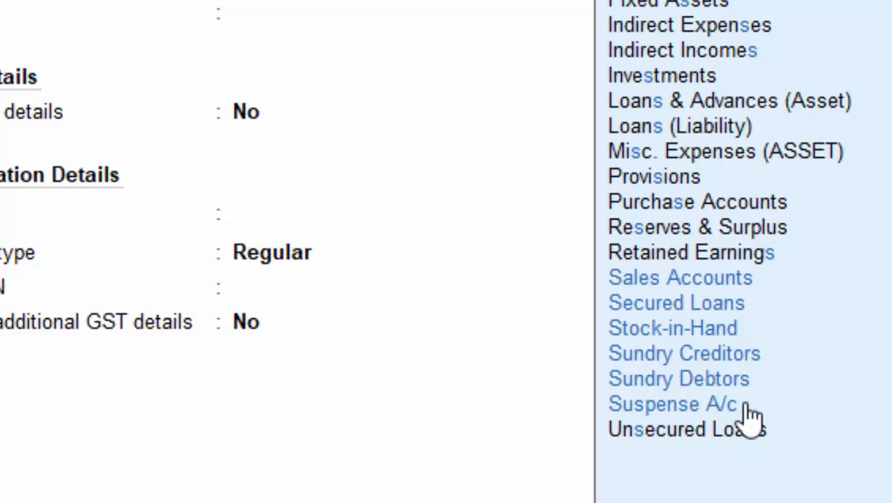
key("Down")
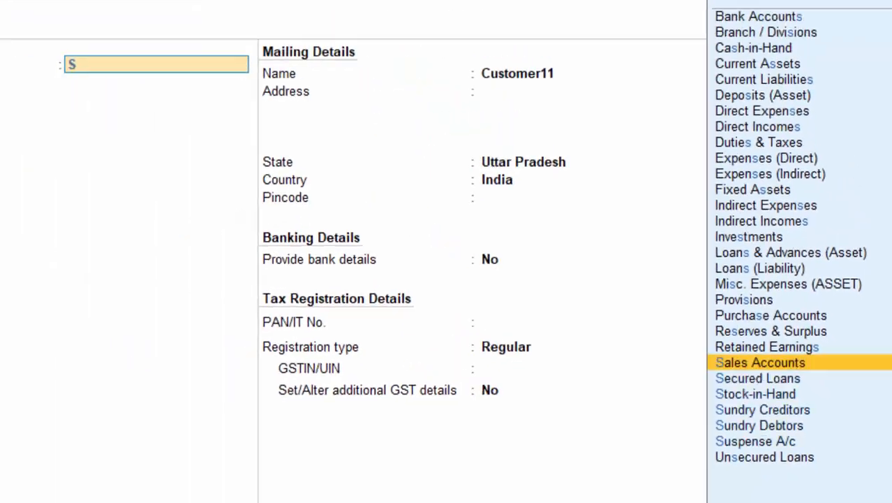
key("Down")
key("Down")
key("Down")
key("Down")
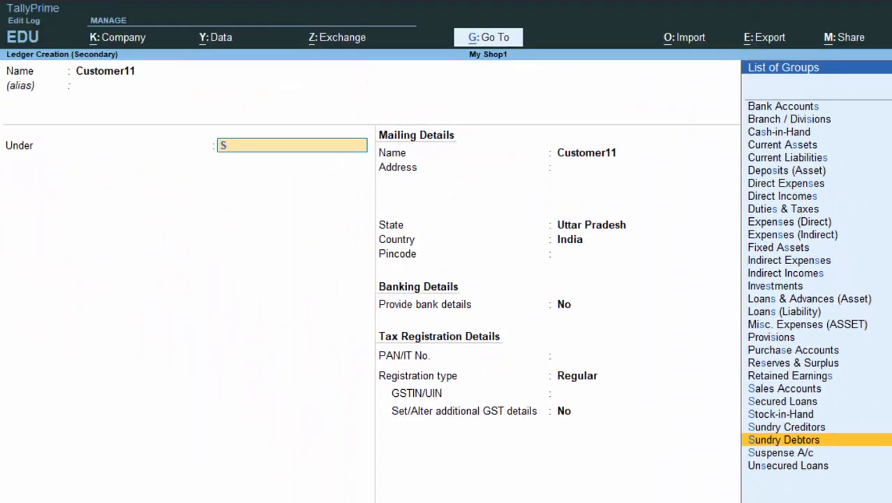
key("Return")
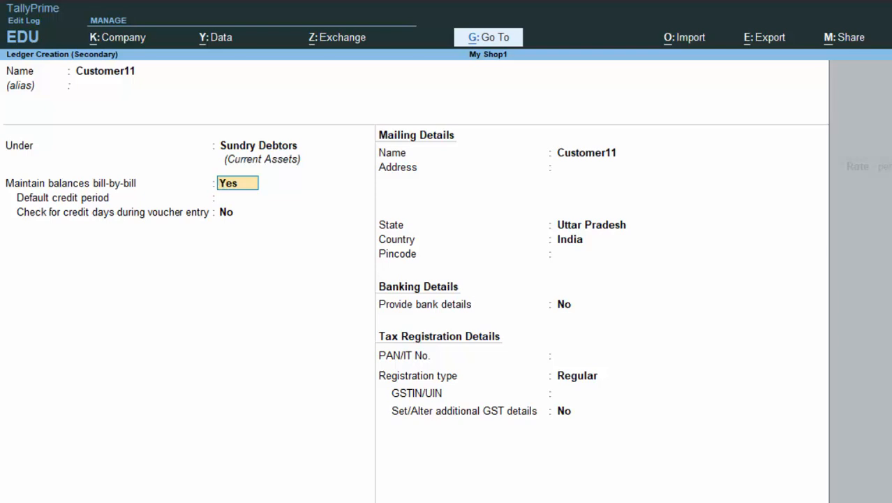
Step: Keep the default billing, mailing and tax settings for Customer11, leave GSTIN/UIN blank, and save the ledger
key("Return")
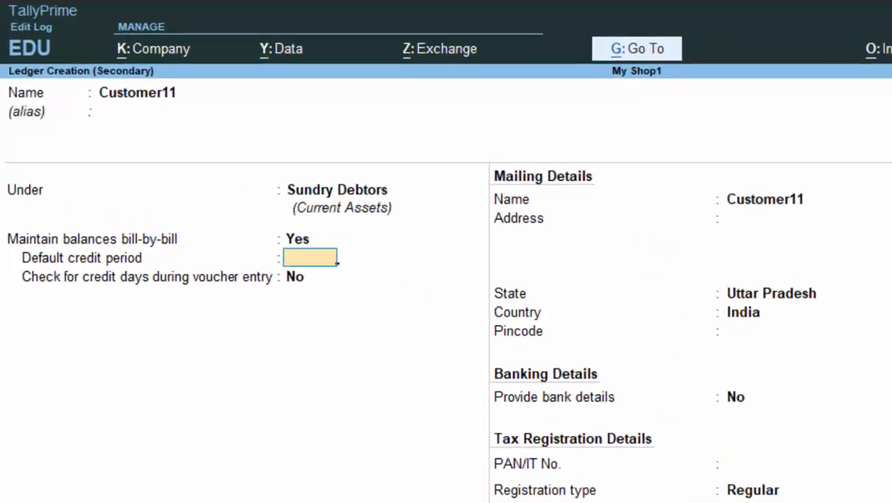
key("Return")
key("Return")
key("Return")
key("Return")
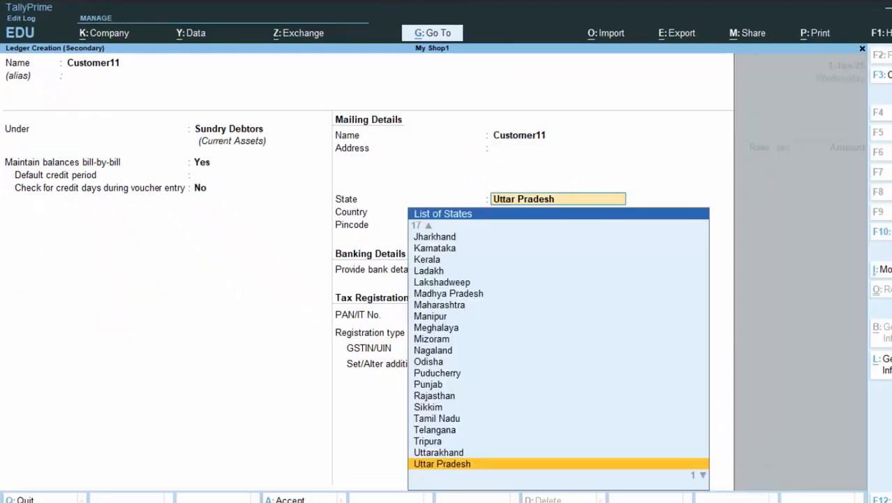
key("Return")
key("Return")
key("Return")
key("Return")
key("Return")
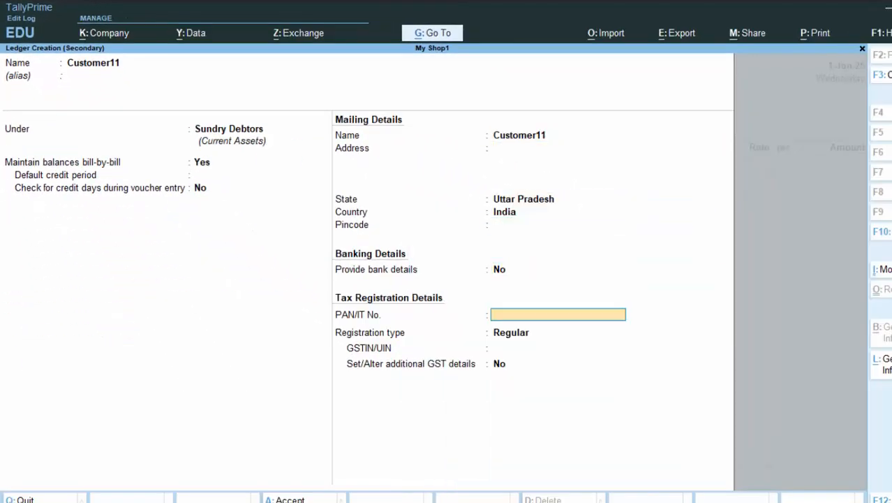
key("Return")
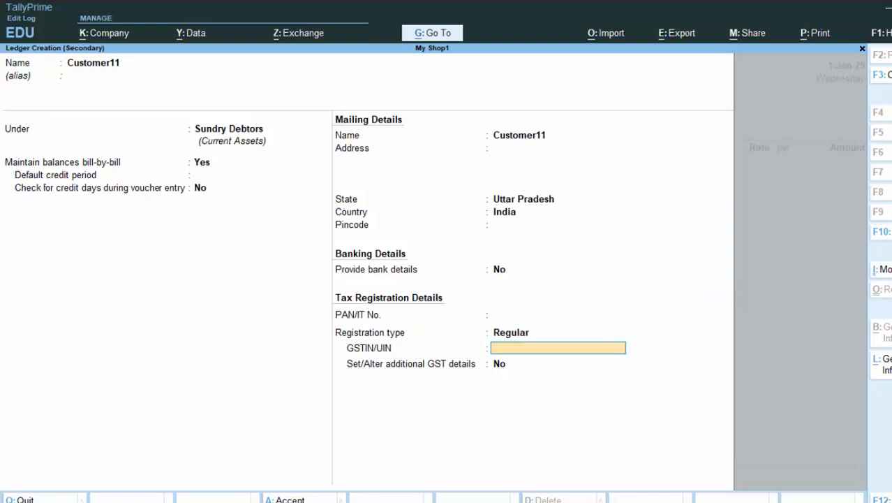
key("Return")
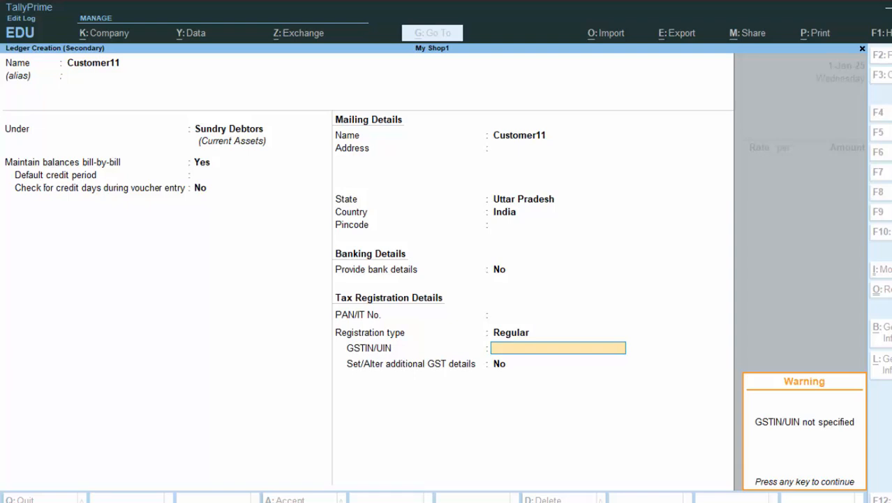
key("Return")
key("Return")
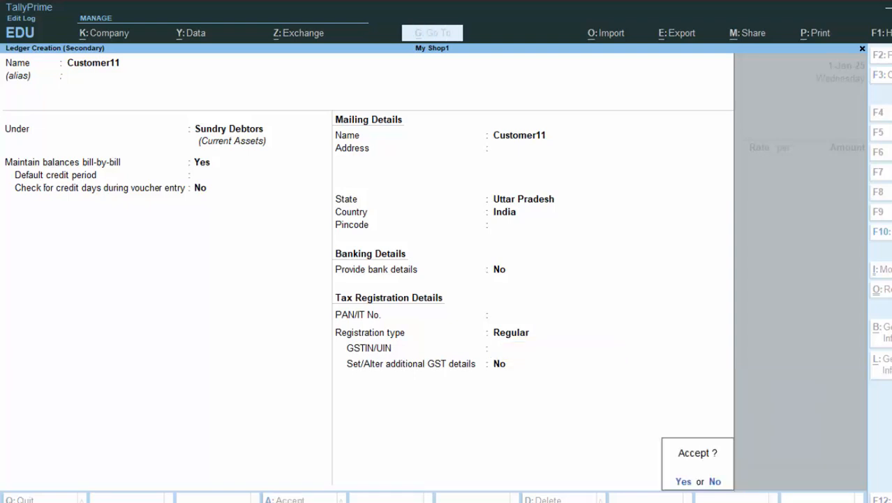
key("Return")
Step: Leave the dispatch details blank and accept Customer11's party details with Uttar Pradesh as the place of supply
key("Return")
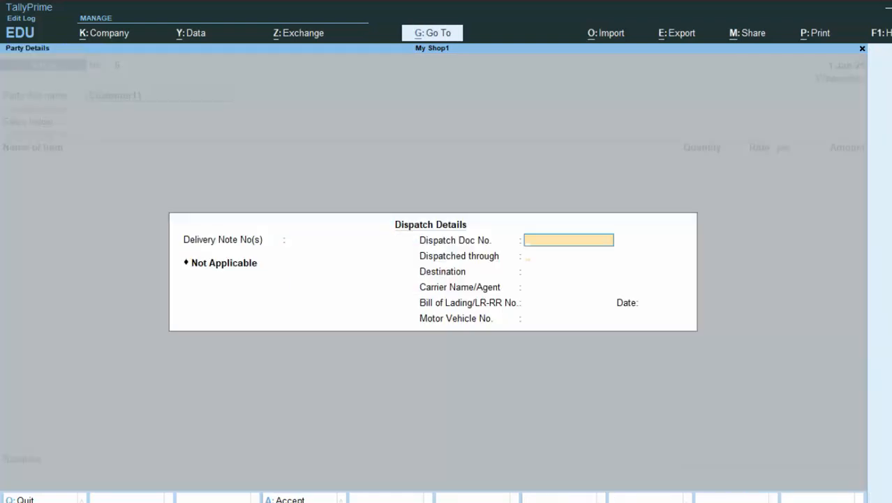
key("Return")
key("Return")
key("Return")
key("Return")
key("Return")
key("Return")
key("Return")
key("Return")
key("Return")
key("Return")
key("Return")
key("Return")
key("Return")
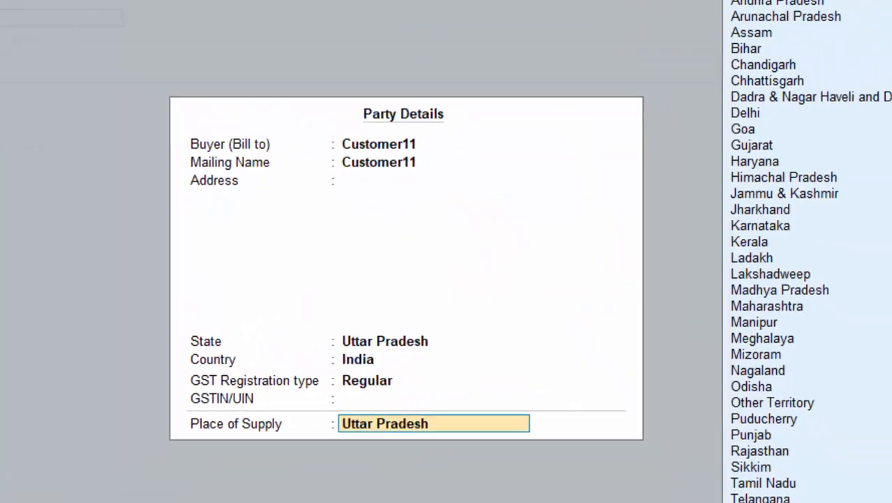
key("Return")
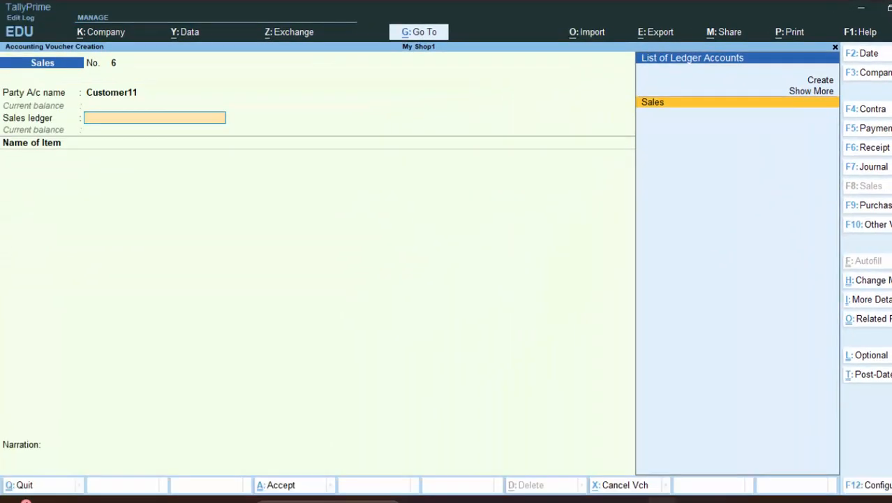
Step: Choose Sales as the voucher's sales ledger
key("Up")
key("Up")
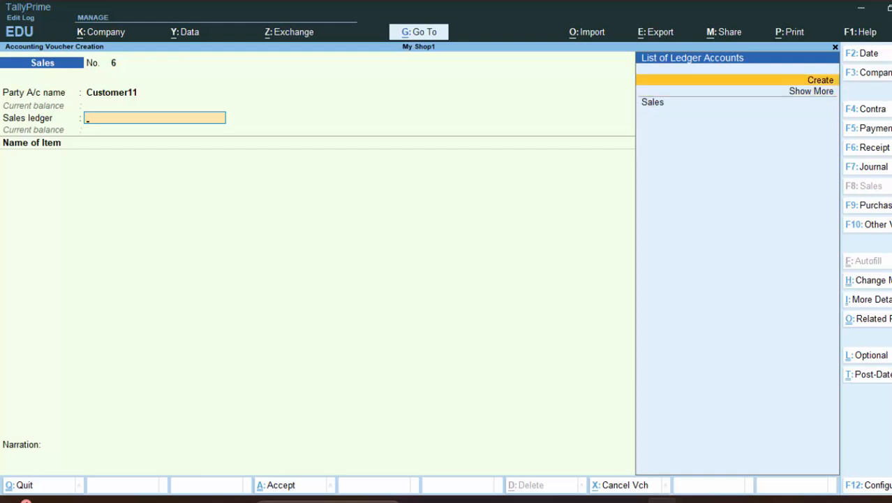
key("Down")
key("Down")
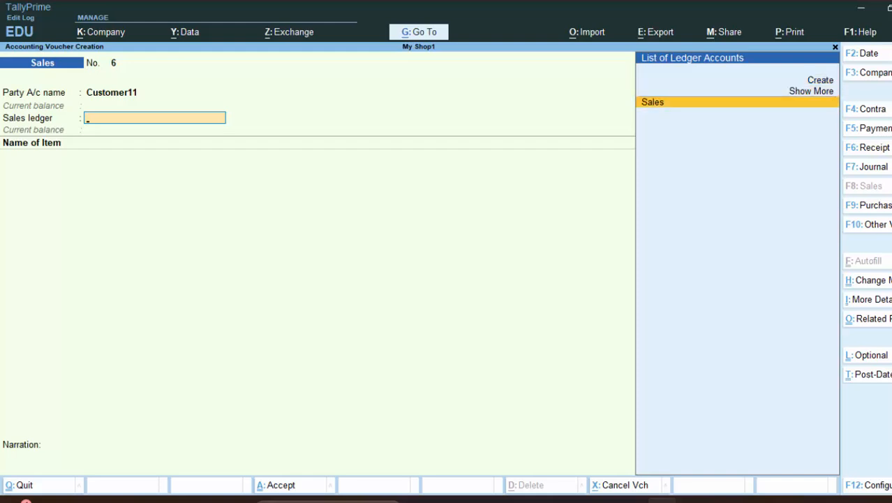
key("Return")
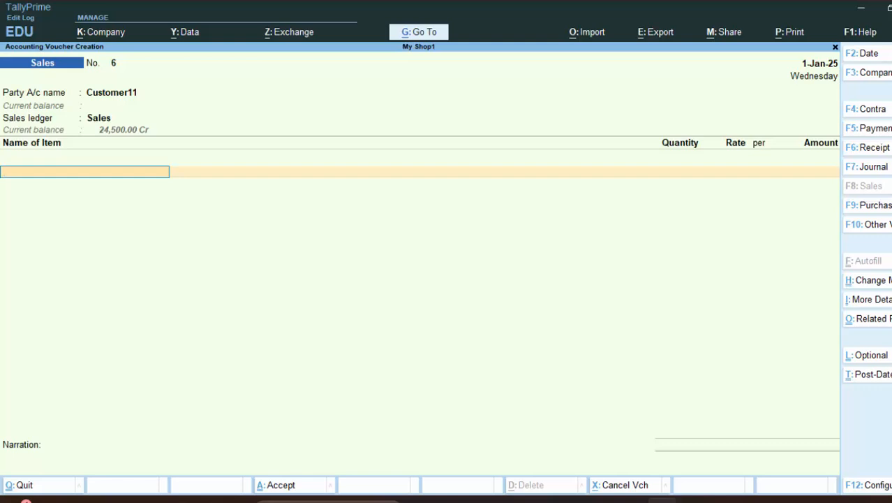
Step: Add the Keyboard stock item and allocate it to the Bhikhampur Road godown with tracking number Not Applicable
type("k")
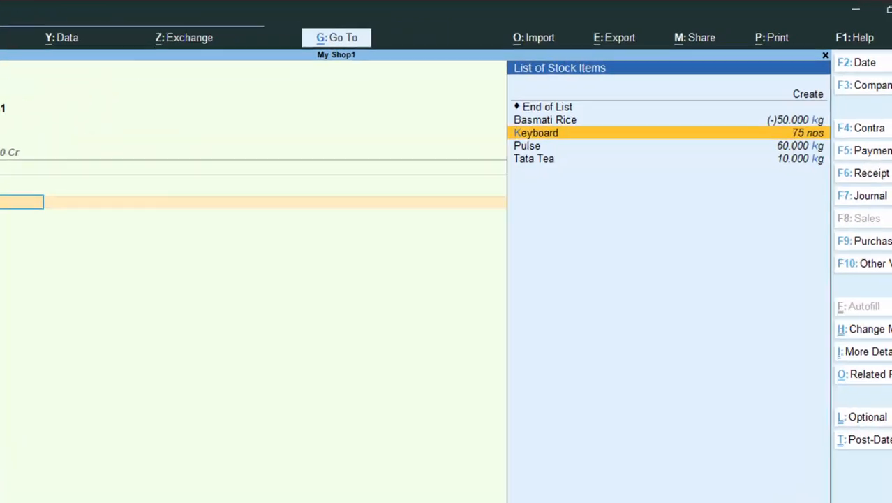
key("Return")
key("Return")
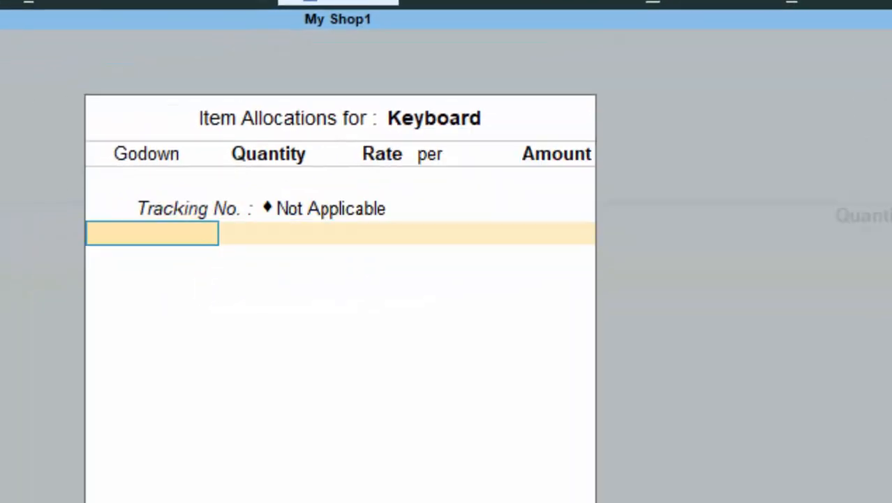
key("Return")
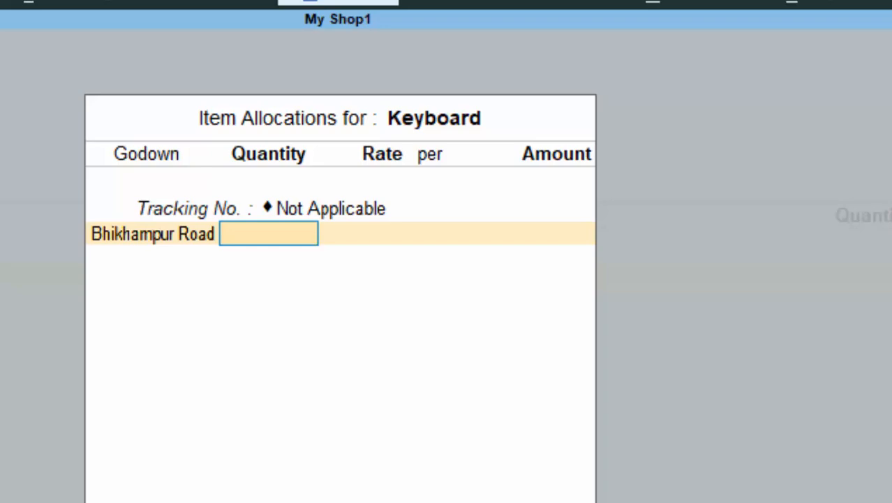
Step: Try to allocate a quantity of 60 nos of Keyboard from Bhikhampur Road
type("60")
key("Return")
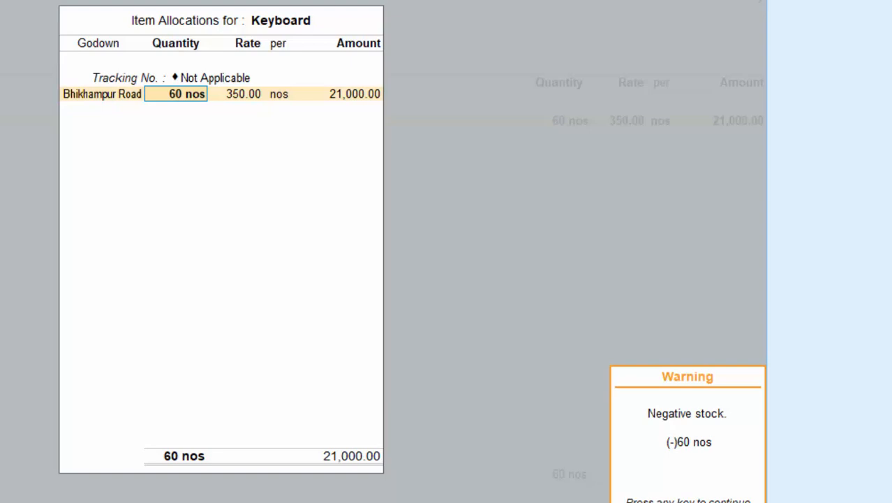
key("Return")
Step: Set the Keyboard quantity to 2 nos
key("BackSpace")
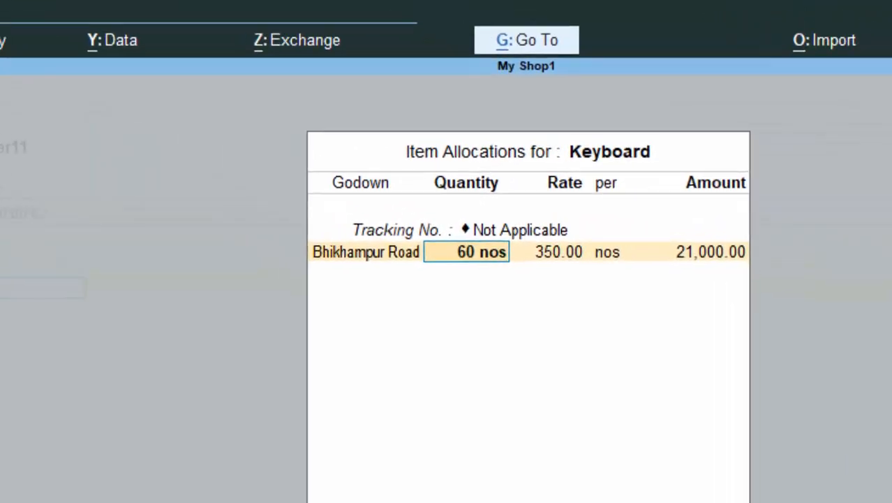
type("2")
key("Return")
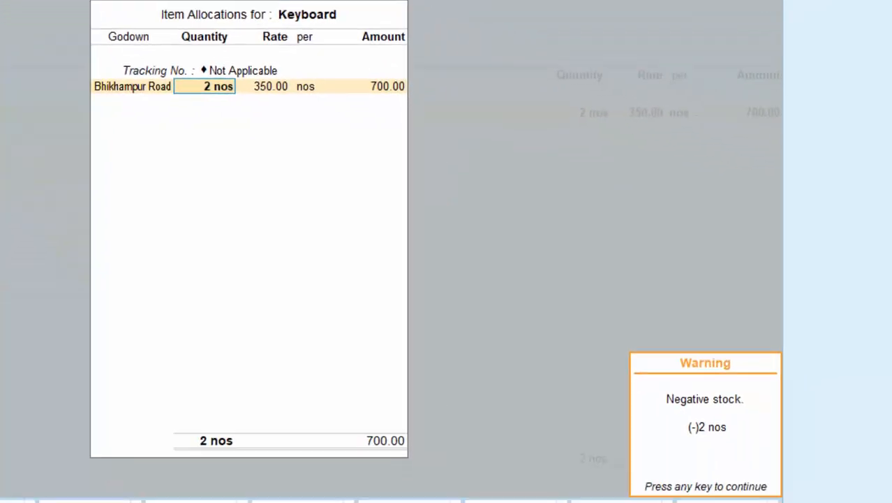
key("Return")
Step: Change the Keyboard allocation's godown to Main Location, keeping the entered quantity and rate
key("BackSpace")
key("BackSpace")
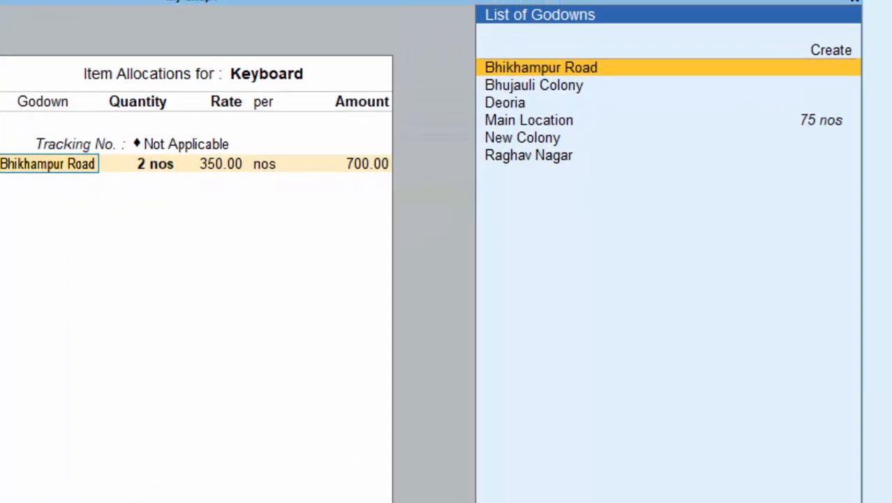
key("Down")
key("Down")
key("Down")
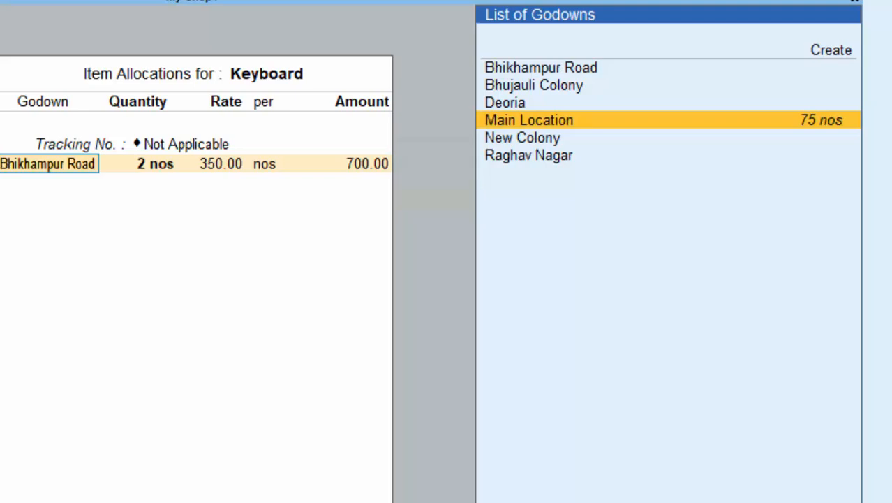
key("Return")
key("Return")
key("Return")
key("Return")
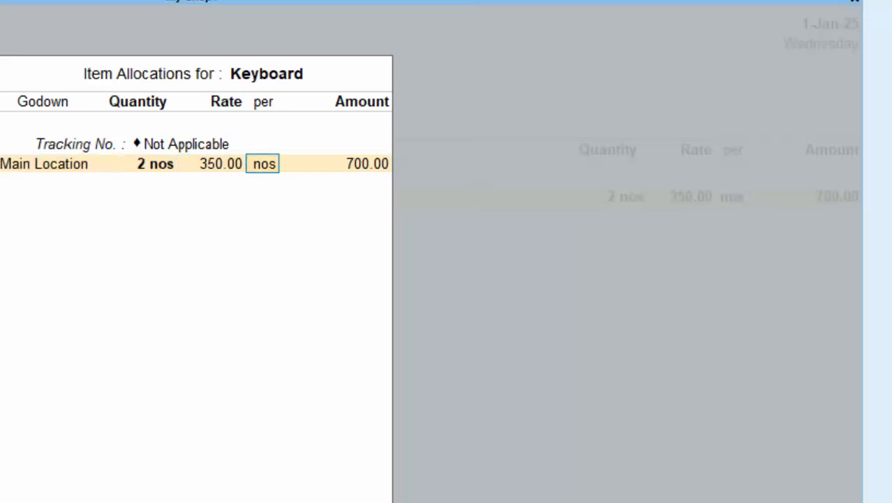
Step: Switch the Keyboard allocation's godown back to Bhikhampur Road and try the 2 nos quantity again
key("BackSpace")
key("BackSpace")
key("BackSpace")
key("BackSpace")
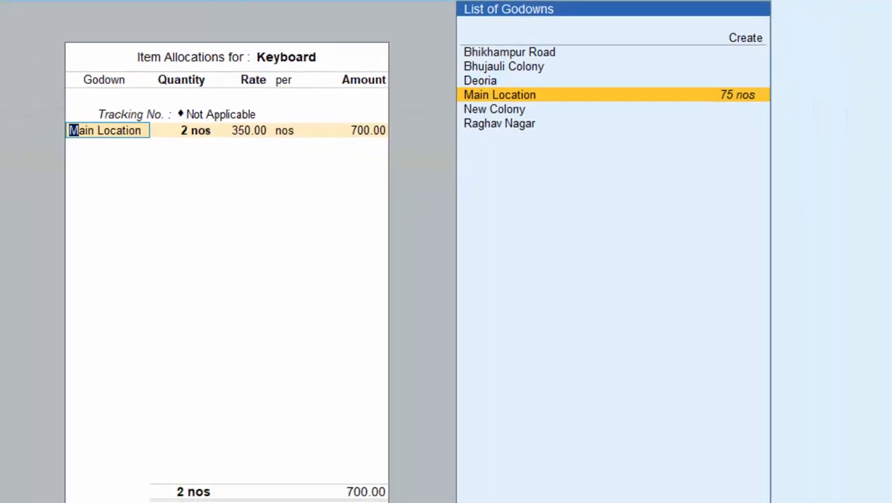
key("Up")
key("Up")
key("Up")
key("Return")
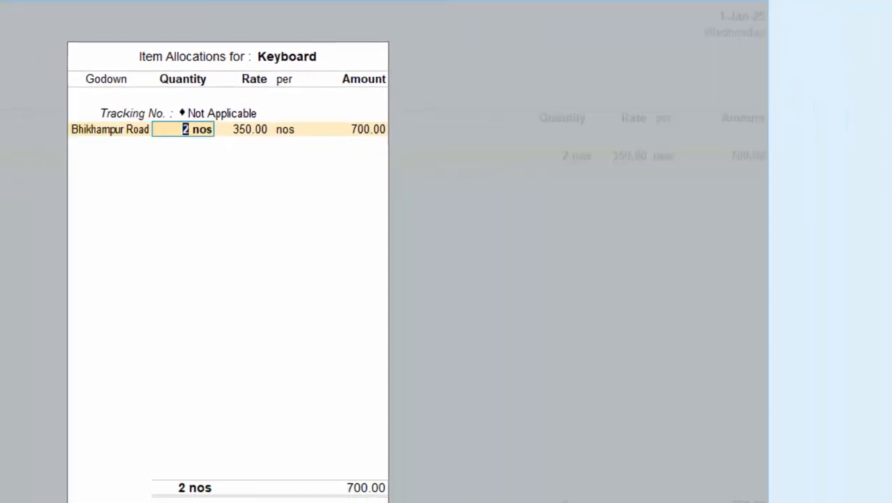
key("Return")
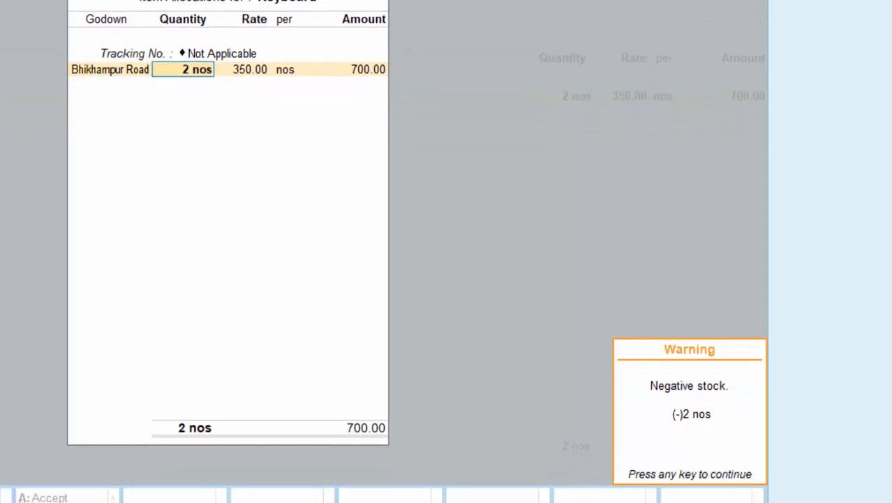
key("Return")
Step: Reassign the Keyboard allocation from Bhikhampur Road to the Main Location godown, keeping 2 nos at a rate of 350.00
key("BackSpace")
key("BackSpace")
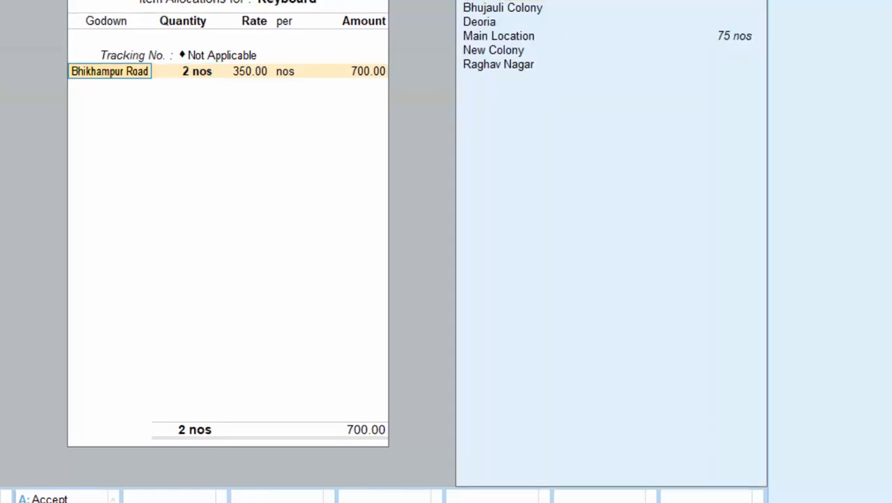
key("Down")
key("Down")
key("Down")
key("Down")
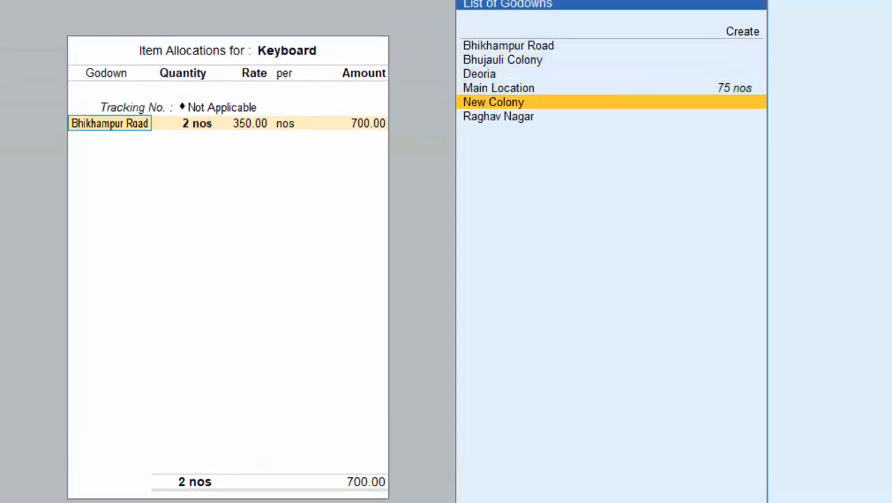
key("Up")
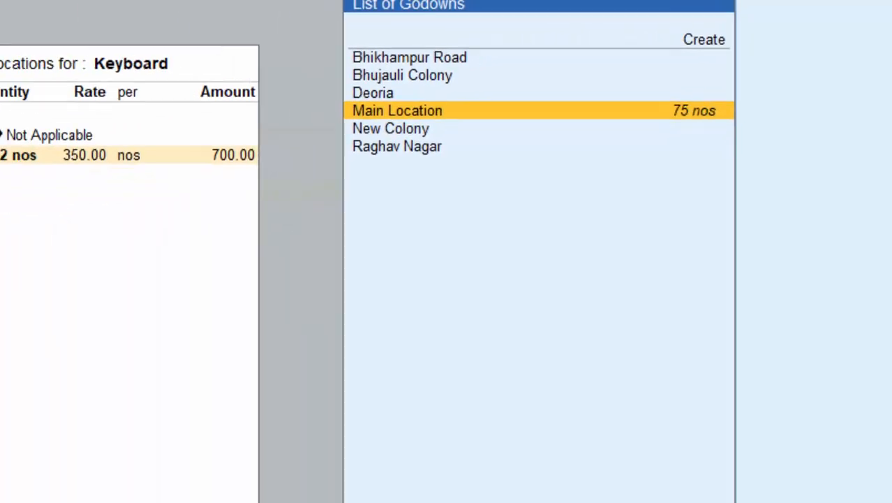
key("Return")
key("Return")
key("Return")
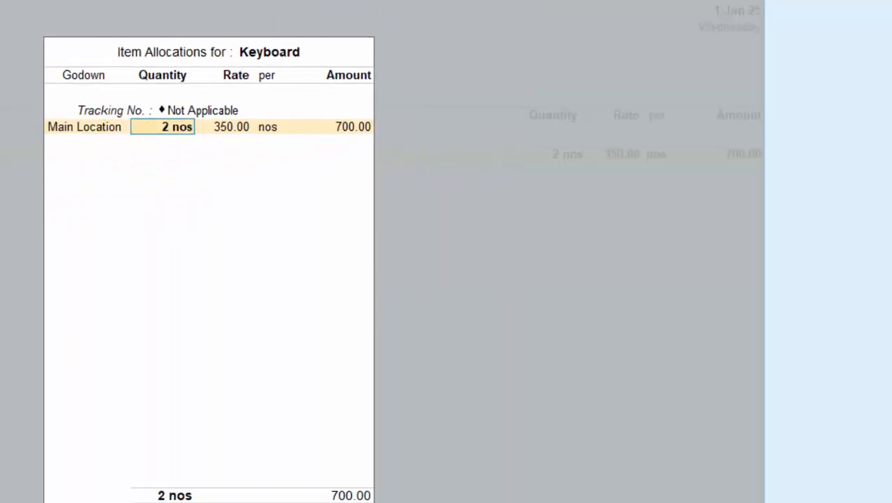
key("Return")
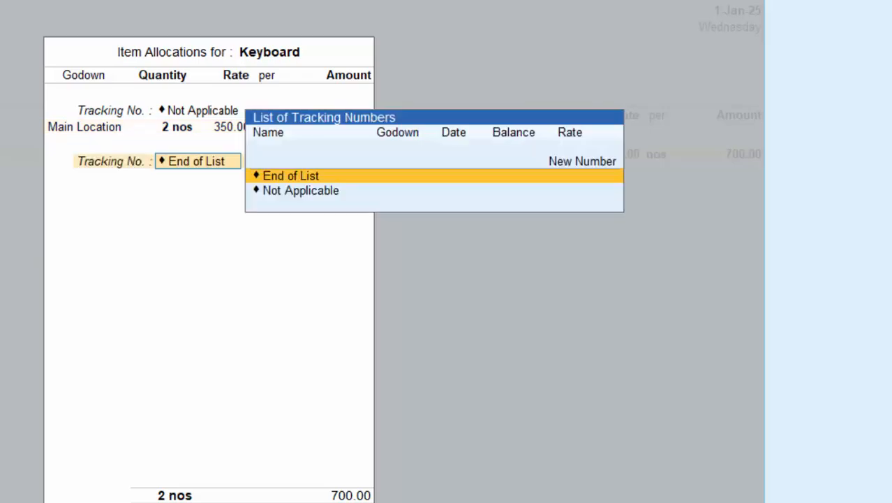
Step: End the Keyboard allocation list, accept the line amount, and end the voucher's item list
key("Return")
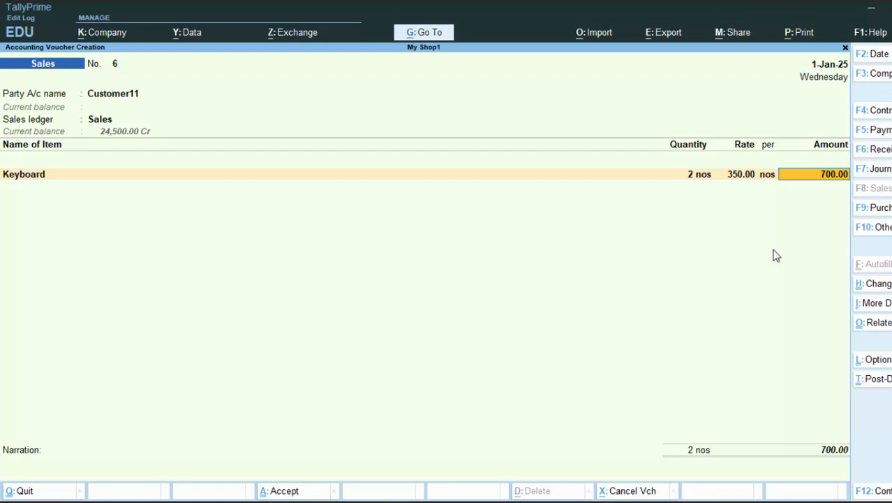
key("Return")
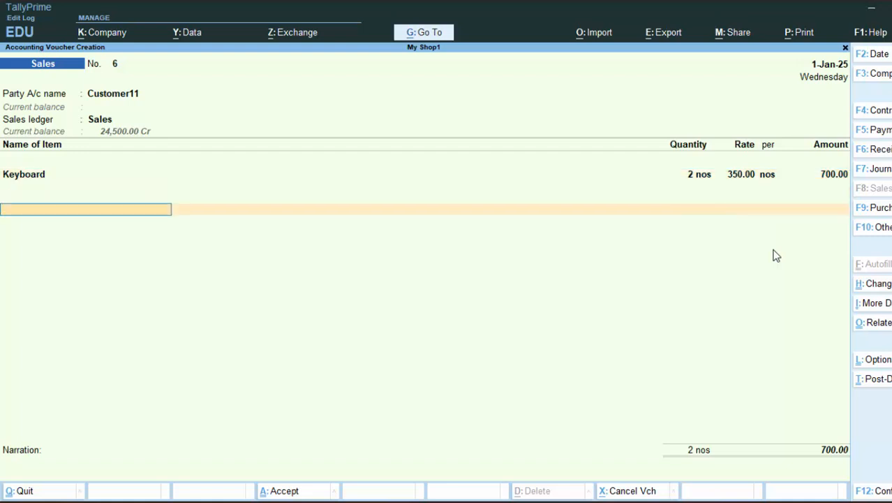
key("Return")
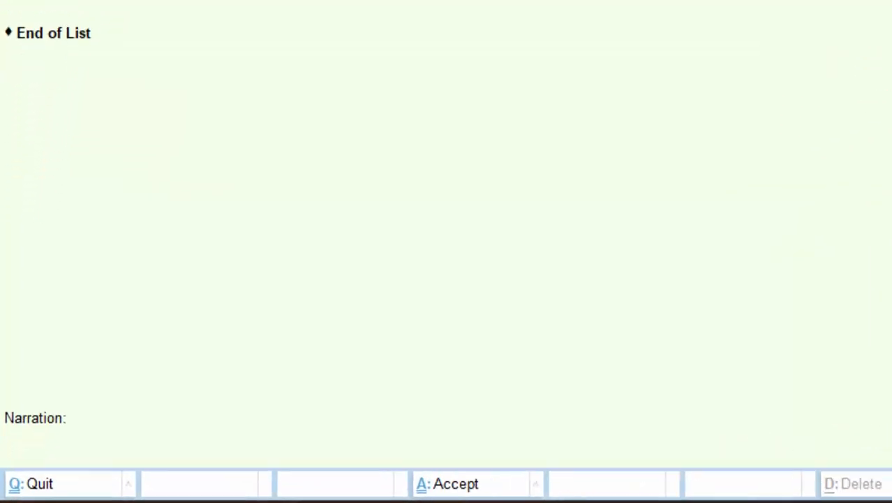
Step: Open the built-in calculator and begin a calculation with 2
key("alt+c")
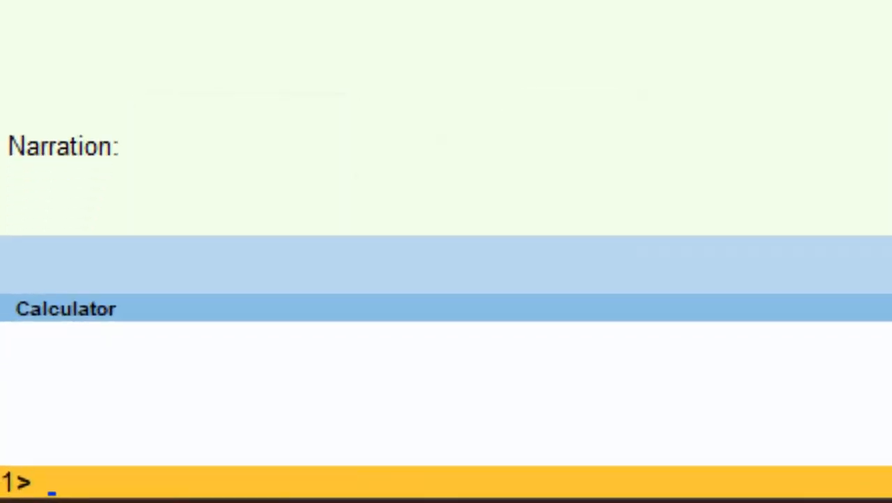
type("2")
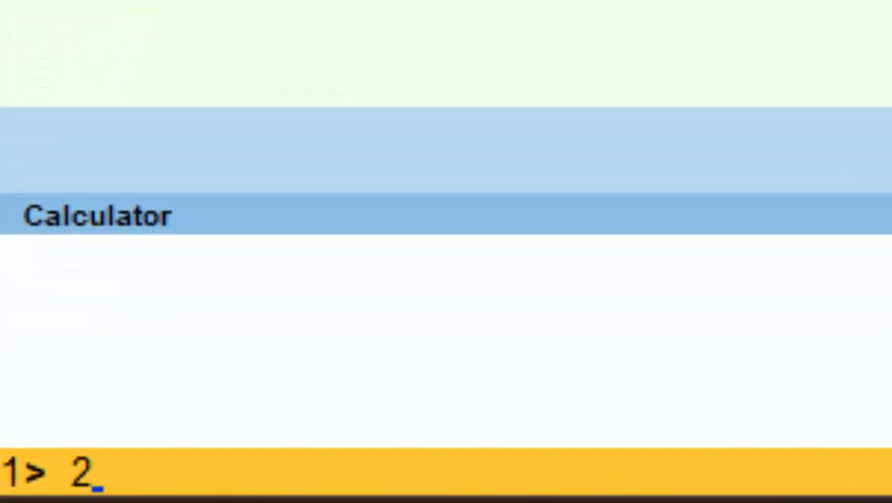